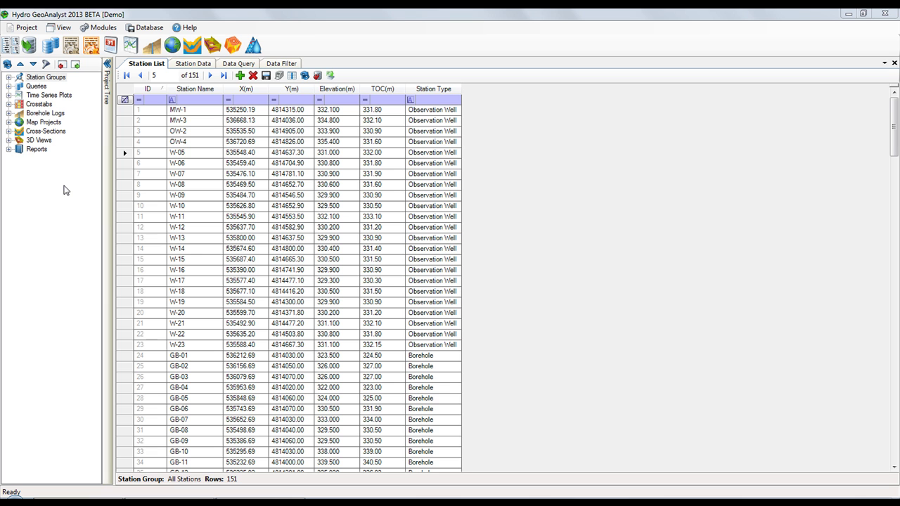
Step: Filter the stations to the BHLPs to Print group and display their Well Profile log
double_click(17, 78)
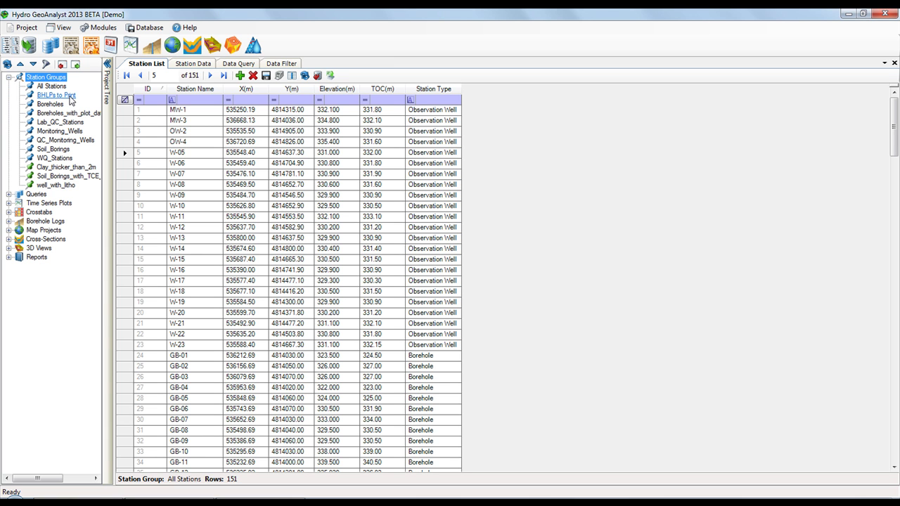
click(72, 97)
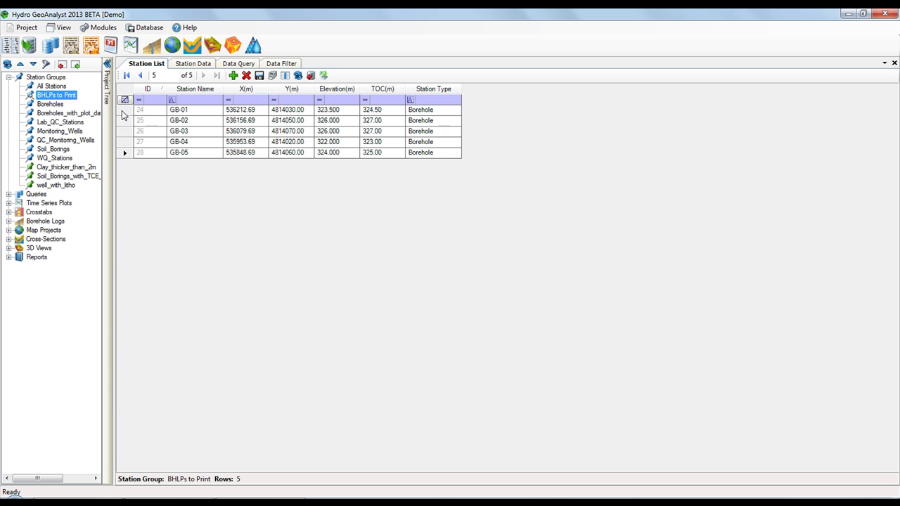
click(63, 28)
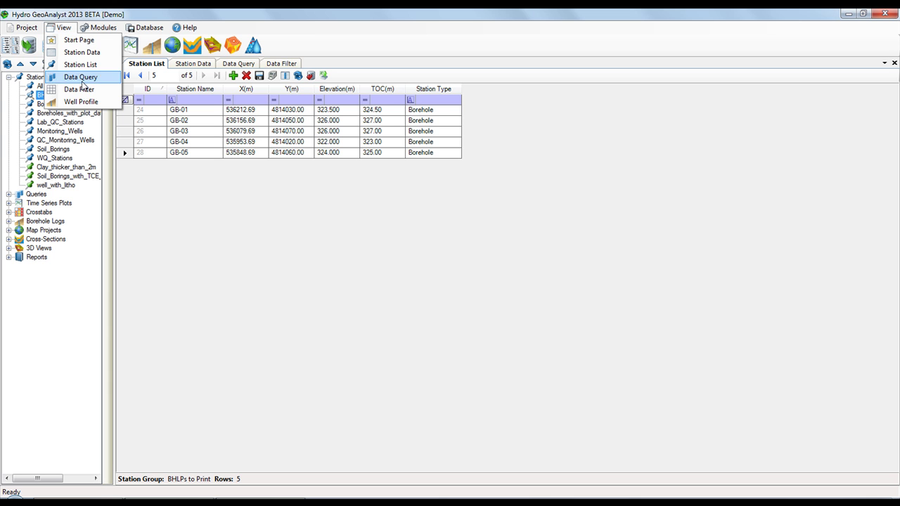
click(92, 103)
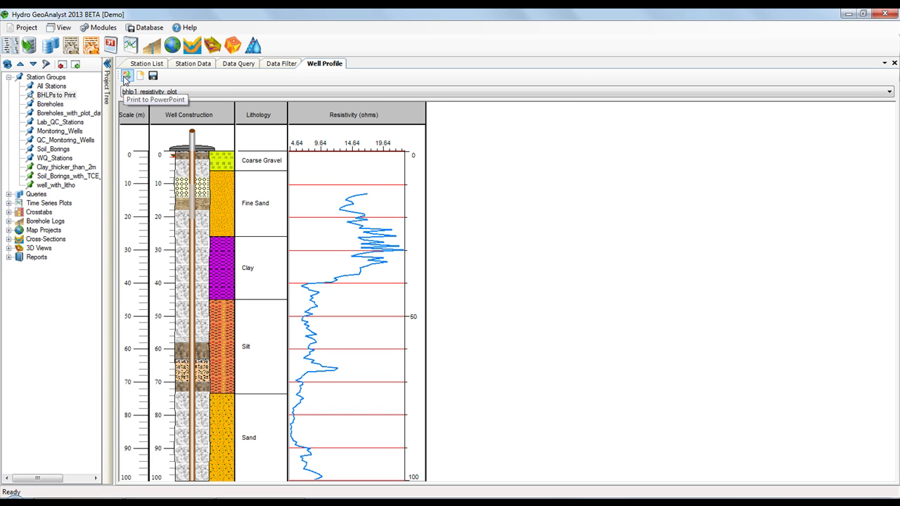
Step: Export the well profiles to PowerPoint using the StationGroupTemplate-BHLP.pptx template
click(126, 78)
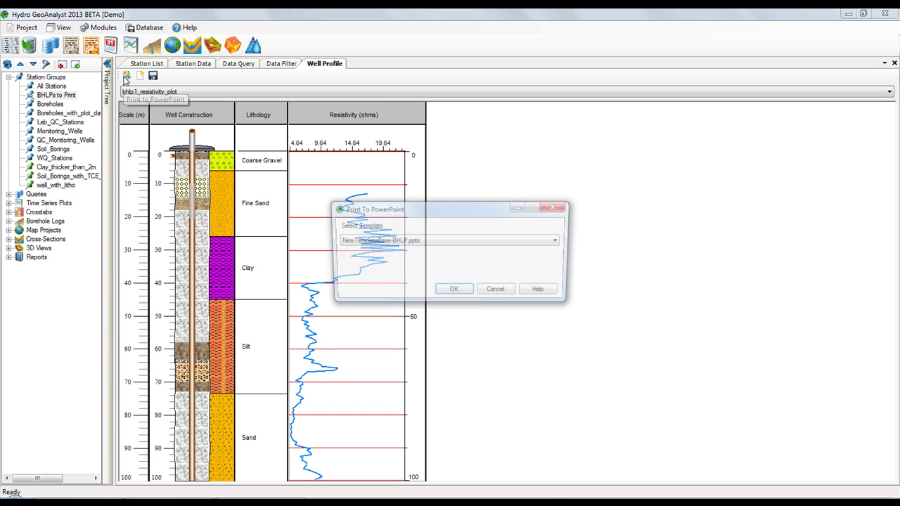
click(439, 248)
click(440, 259)
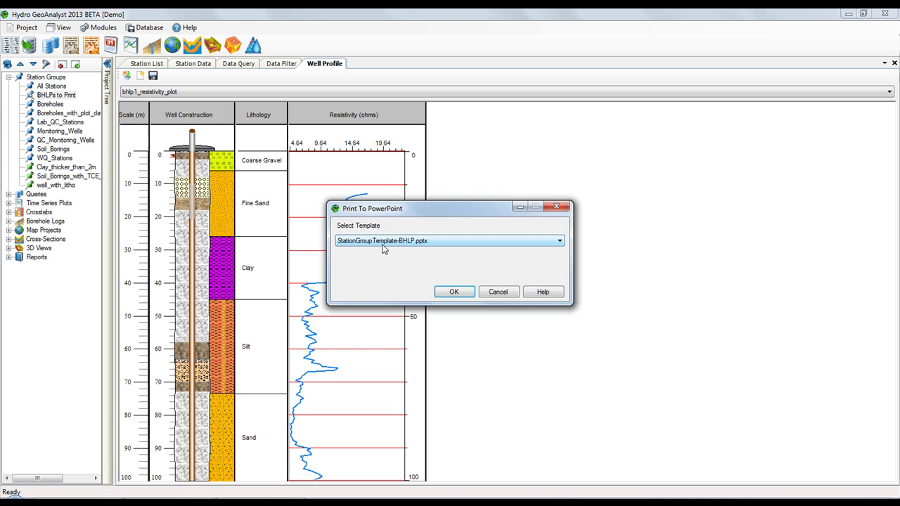
click(472, 295)
click(474, 297)
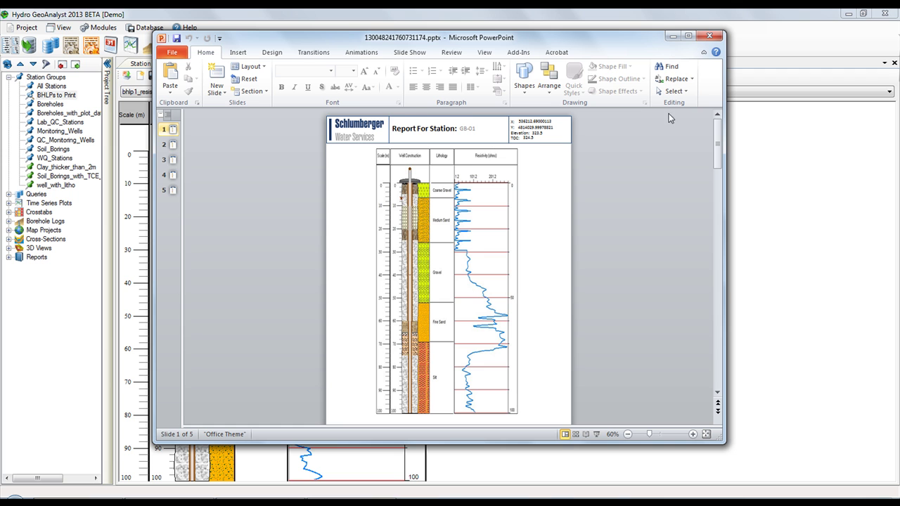
Step: Maximize PowerPoint, review the GB-01 to GB-05 log slides, then close the presentation
click(689, 37)
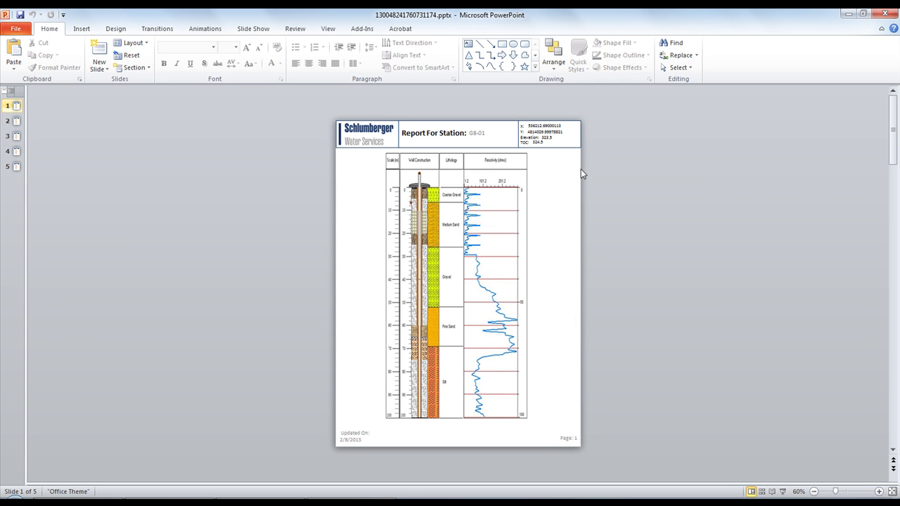
click(16, 122)
click(15, 137)
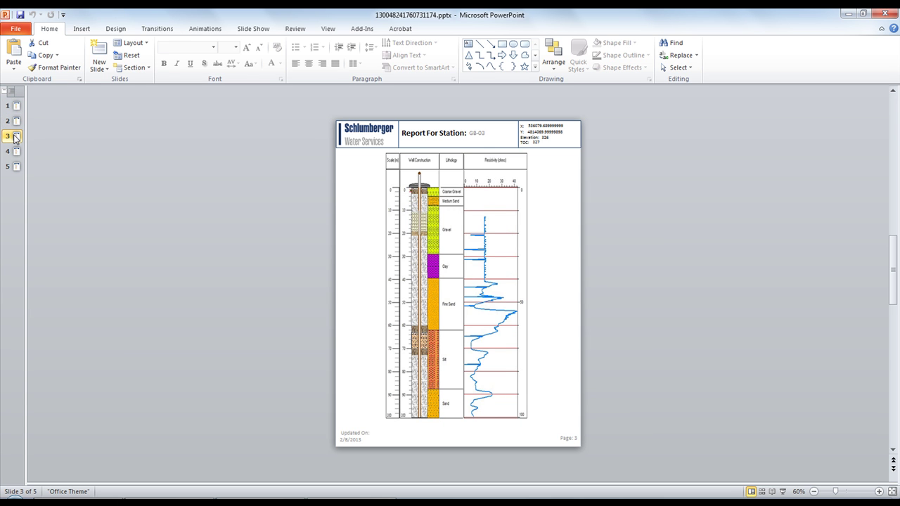
click(15, 152)
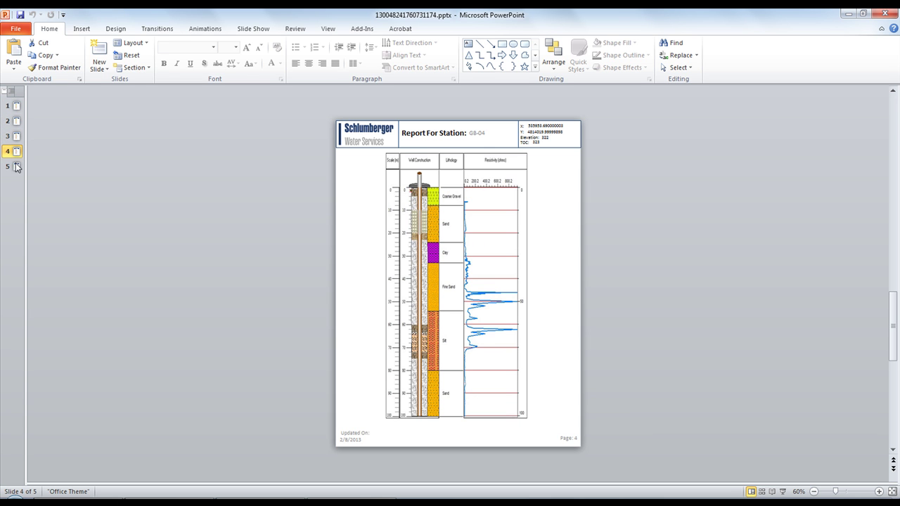
click(16, 168)
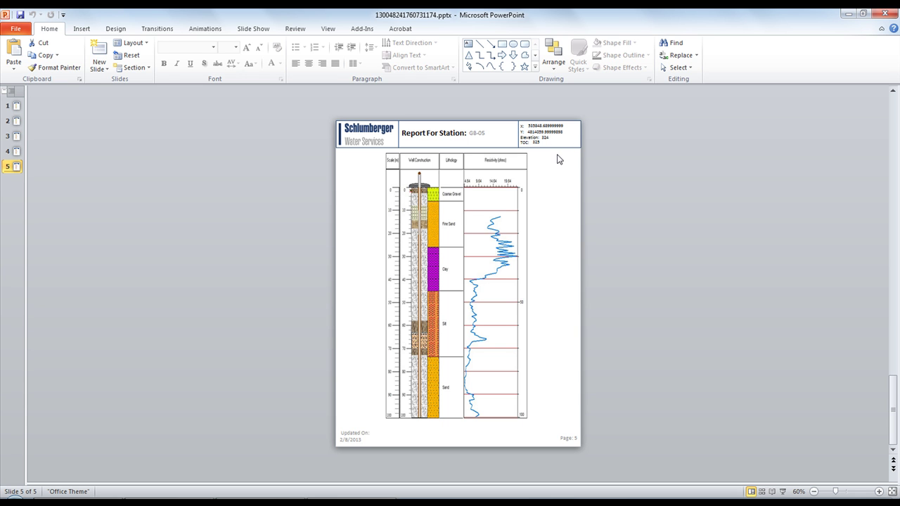
click(885, 14)
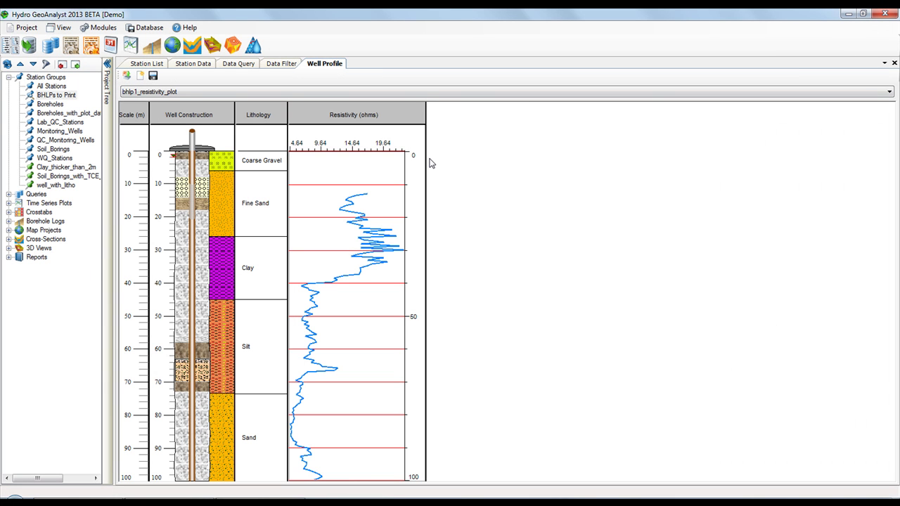
Step: Put the Well Profile in a new vertical tab group and run the BHLP Report Data query
right_click(330, 66)
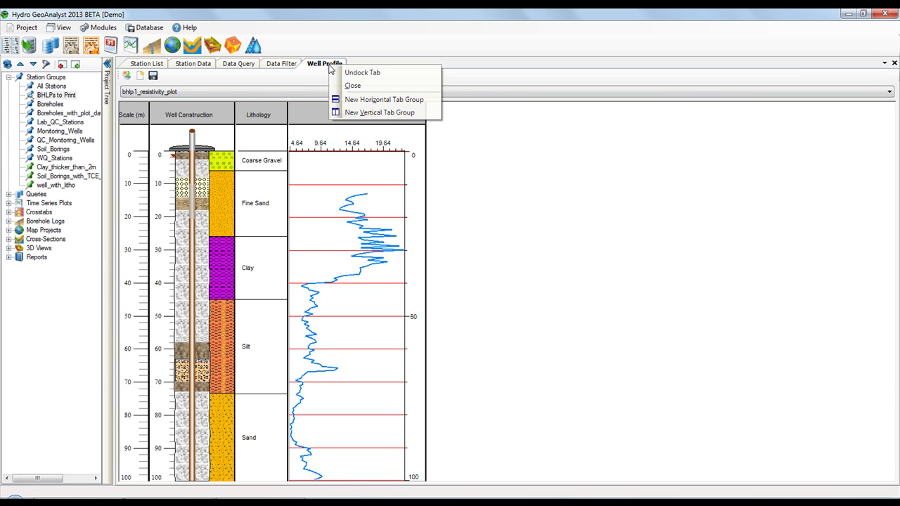
click(356, 113)
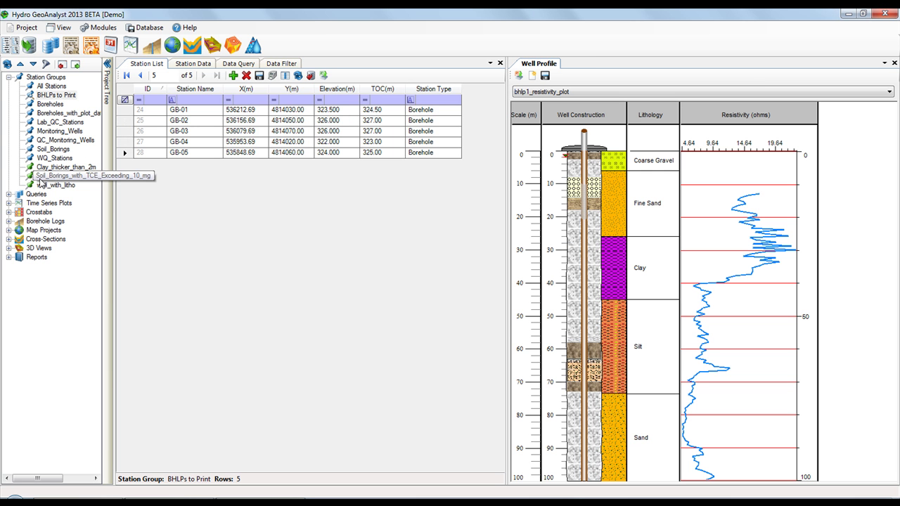
click(9, 195)
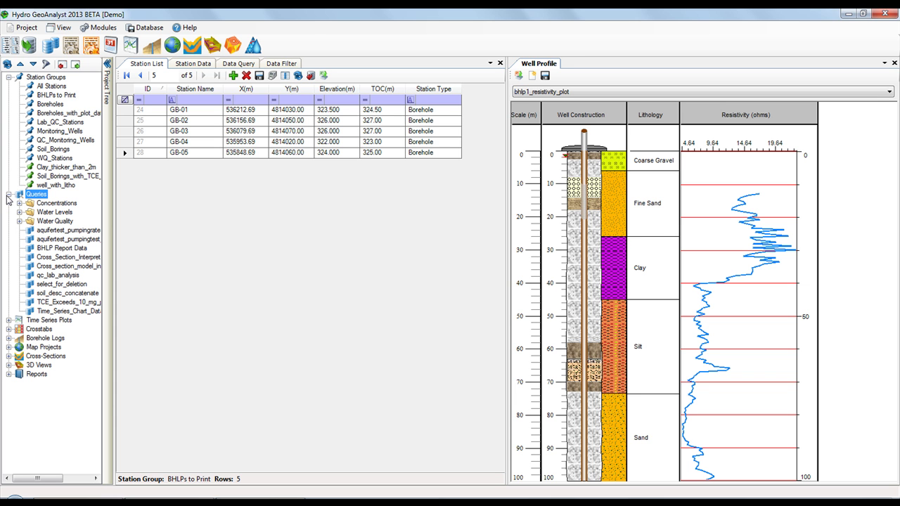
double_click(78, 252)
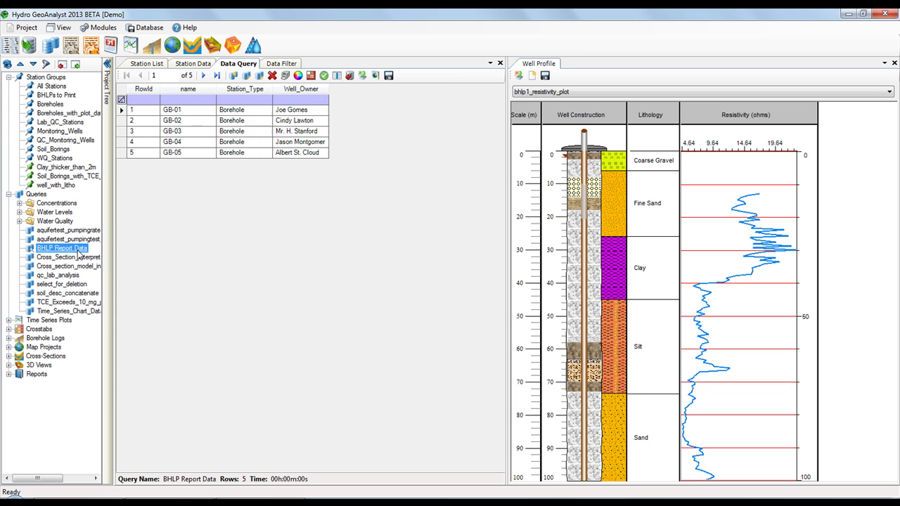
Step: Create print template 'Project Template' from NewTemplateBase-BHLP.pptx using the BHLP Report Data query
click(532, 75)
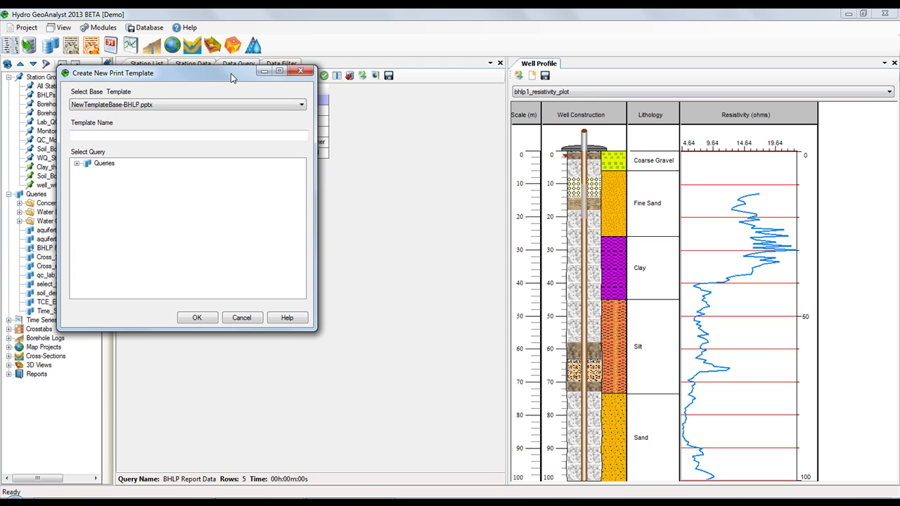
drag(232, 78, 347, 102)
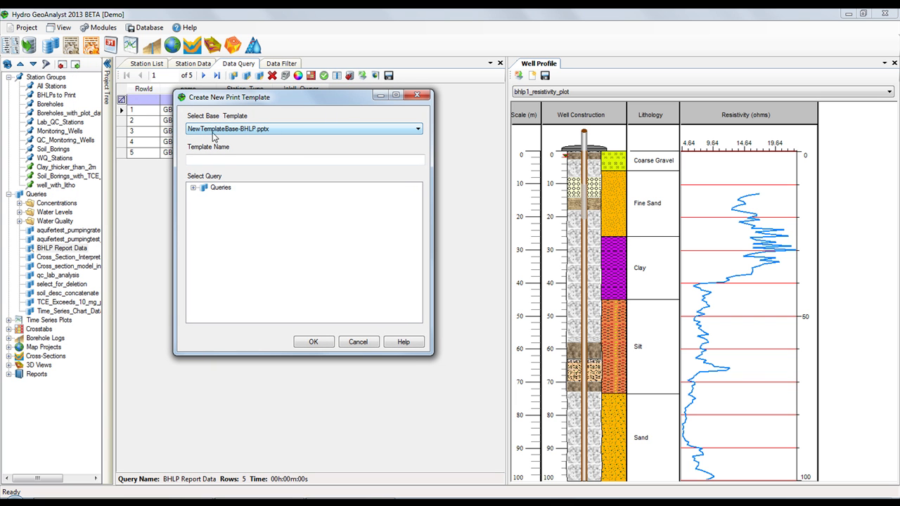
click(225, 160)
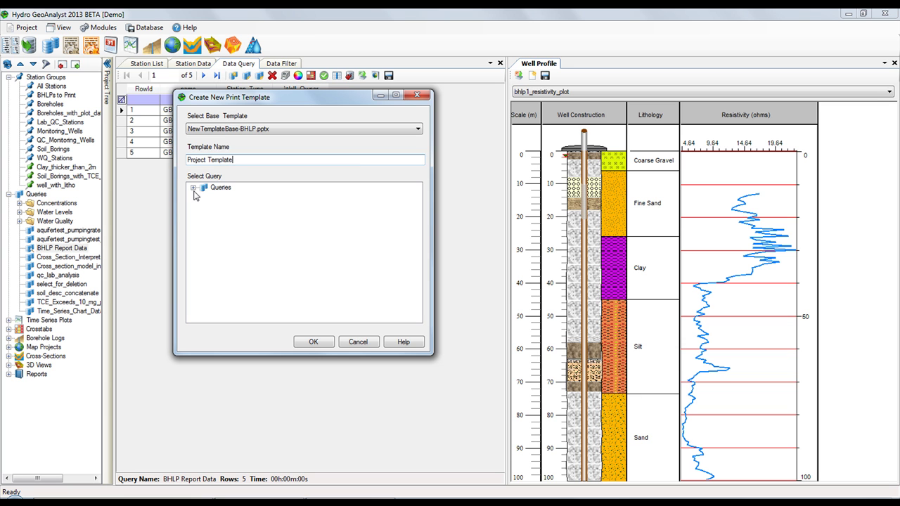
click(194, 187)
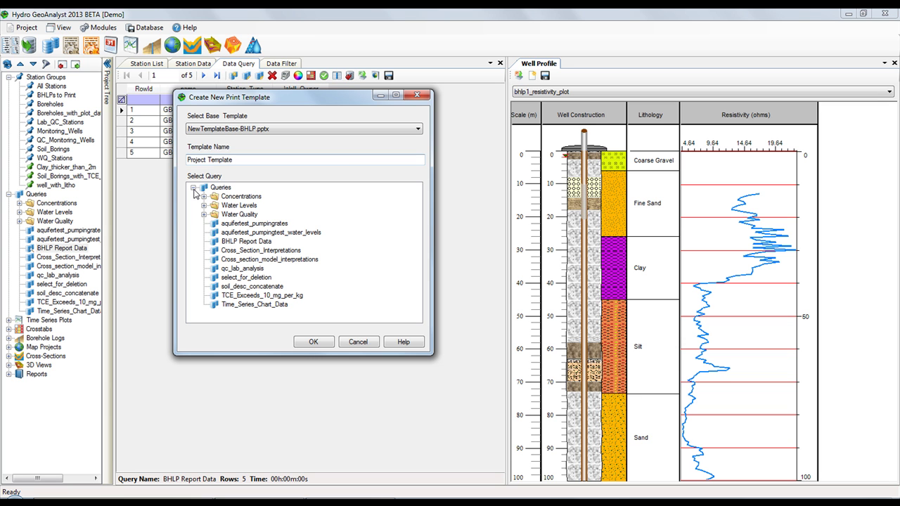
click(262, 244)
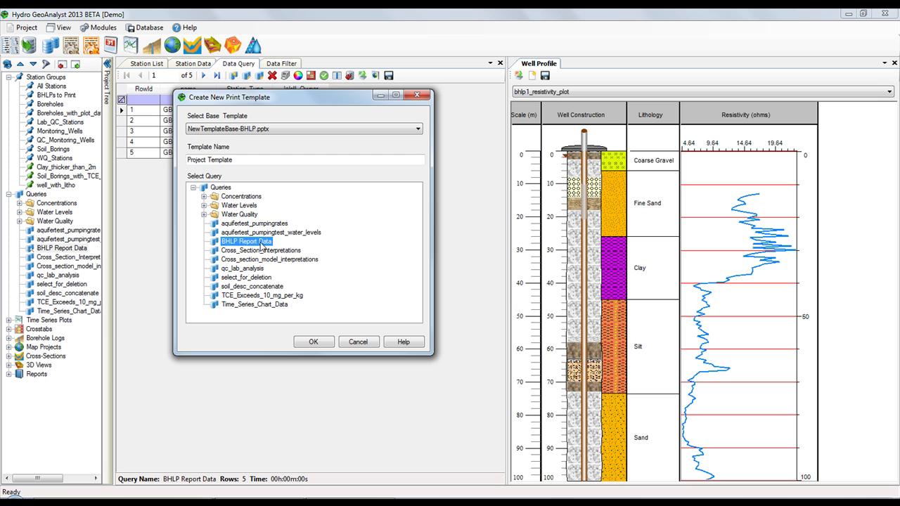
click(313, 343)
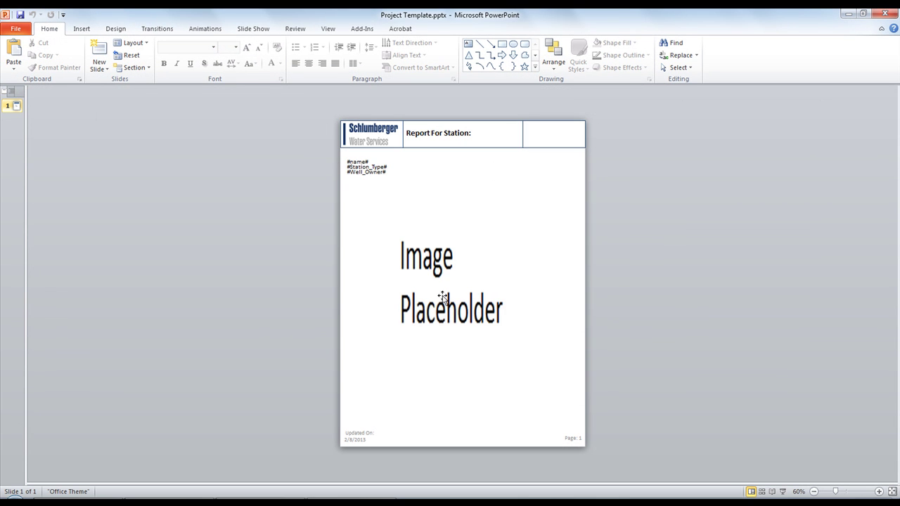
Step: Zoom in on the slide and move the #name# box next to 'Report For Station:'
click(879, 492)
click(879, 491)
click(879, 492)
click(879, 491)
click(879, 492)
scroll(732, 386, up, 3)
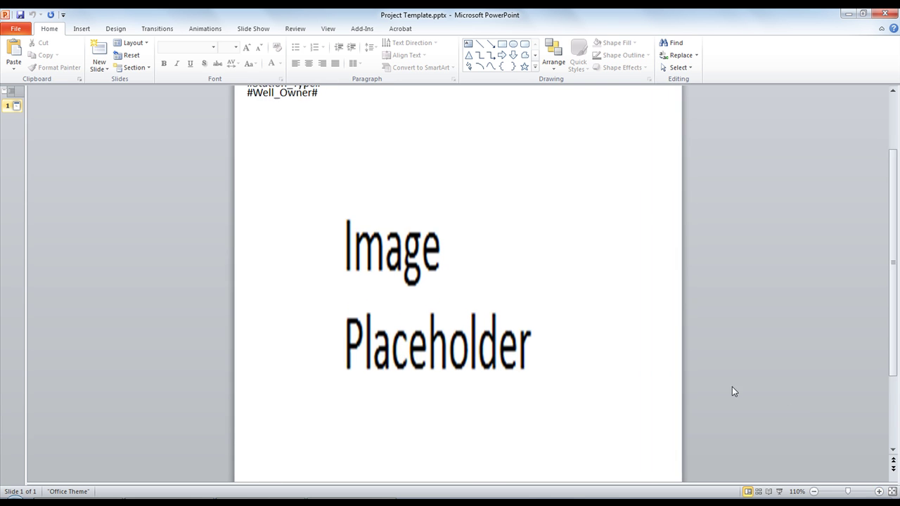
scroll(457, 203, up, 1)
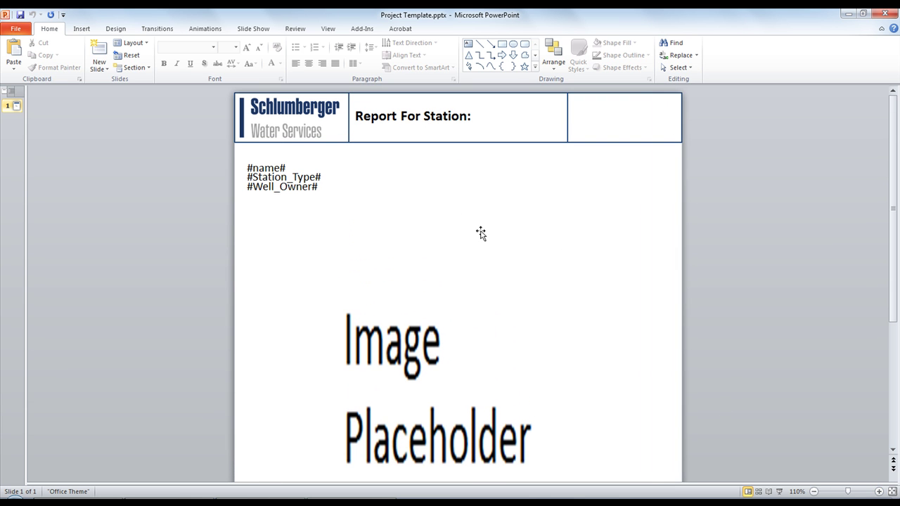
click(267, 170)
click(271, 166)
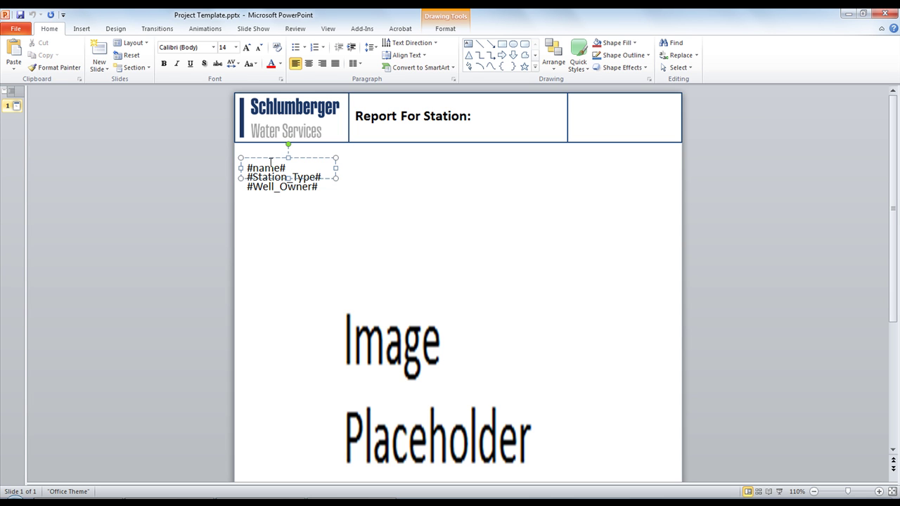
click(270, 158)
key(Right)
key(Right)
key(Right)
key(Right)
key(Right)
key(Right)
key(Right)
key(Right)
key(Right)
key(Right)
key(Right)
key(Right)
key(Right)
key(Right)
key(Right)
key(Right)
key(Right)
key(Right)
key(Right)
key(Right)
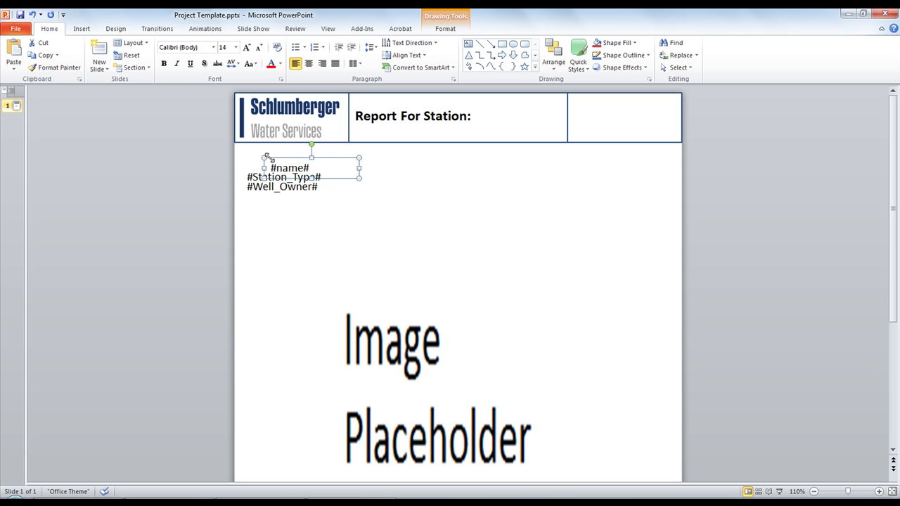
key(Right)
key(Right)
key(Right)
key(Right)
key(Right)
key(Right)
key(Right)
key(Right)
key(Right)
key(Right)
key(Right)
key(Right)
key(Right)
key(Right)
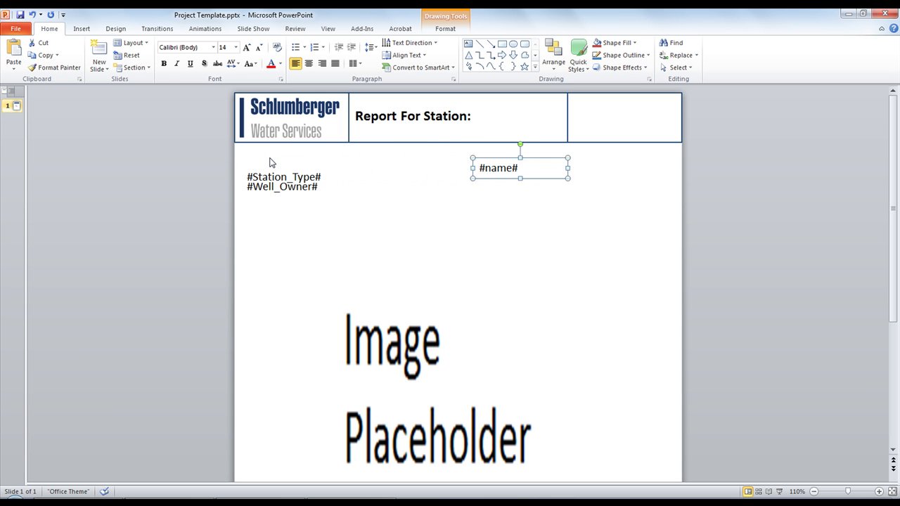
key(Up)
key(Up)
key(Up)
key(Up)
key(Up)
key(Up)
key(Up)
key(Up)
key(Up)
key(Up)
key(Up)
key(Up)
key(Up)
key(Up)
key(Up)
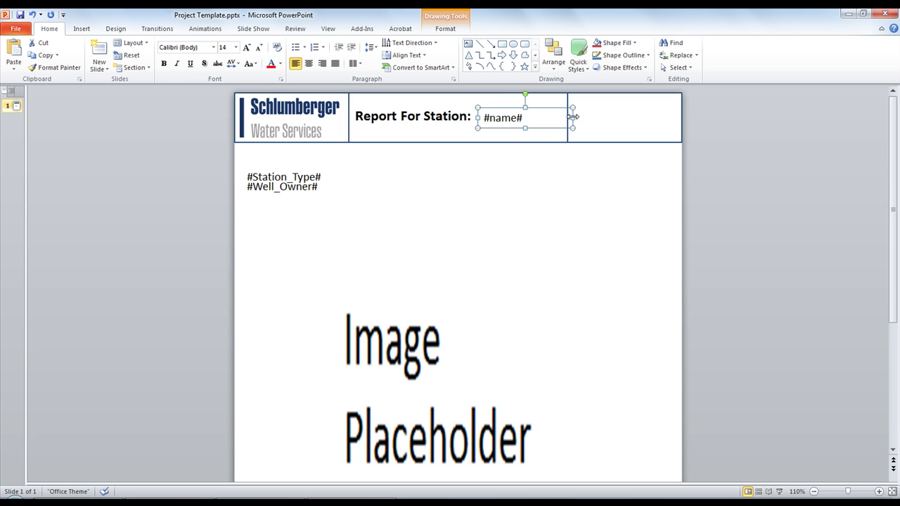
drag(569, 117, 563, 118)
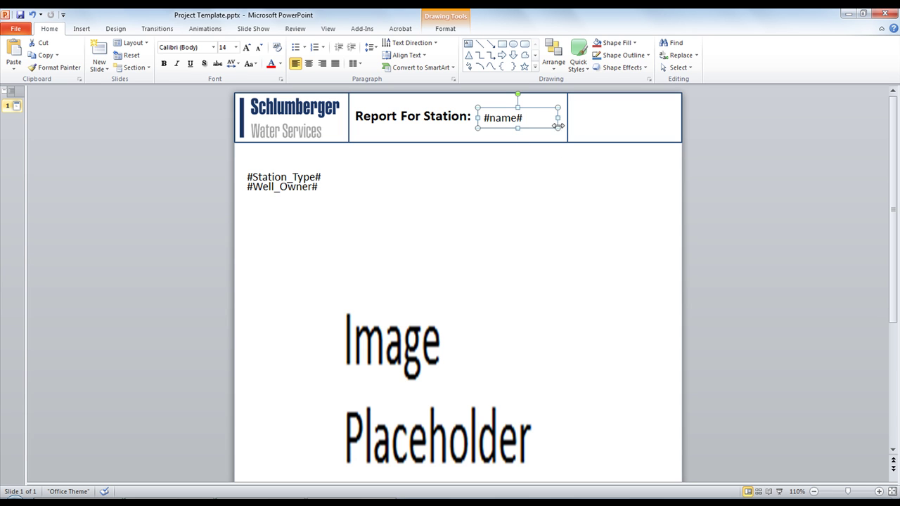
Step: Place #Station_Type# above #Well_Owner# in the header's right cell
click(287, 176)
triple_click(297, 187)
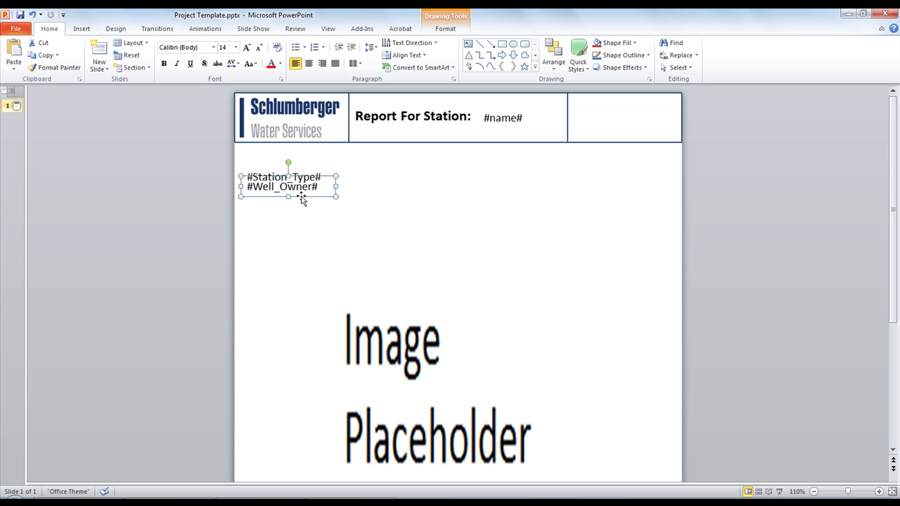
drag(298, 192, 645, 140)
click(298, 177)
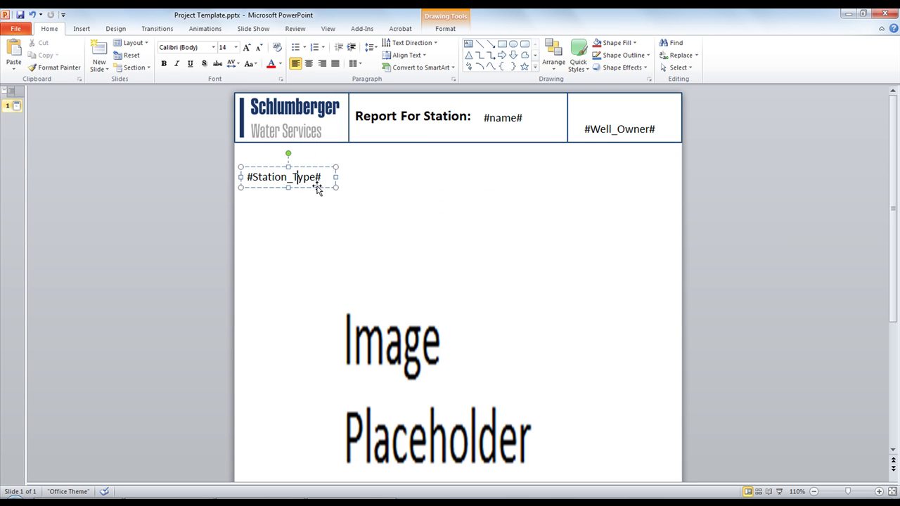
drag(319, 169, 646, 100)
click(628, 196)
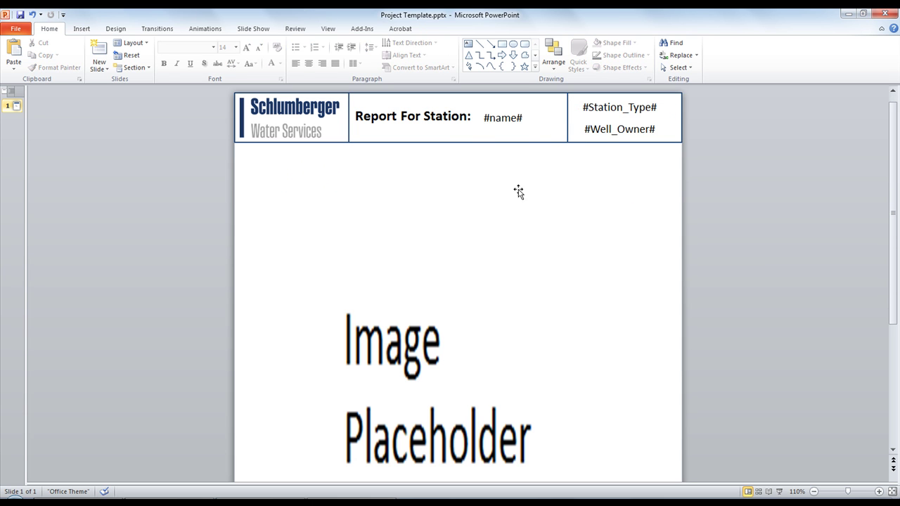
Step: Save Project Template, check its image placeholder, and close PowerPoint
click(20, 17)
click(445, 347)
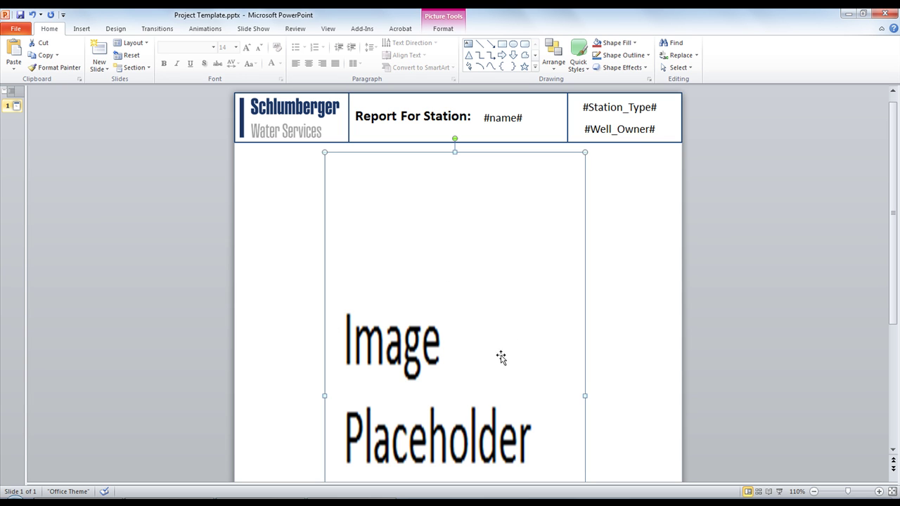
scroll(524, 340, down, 5)
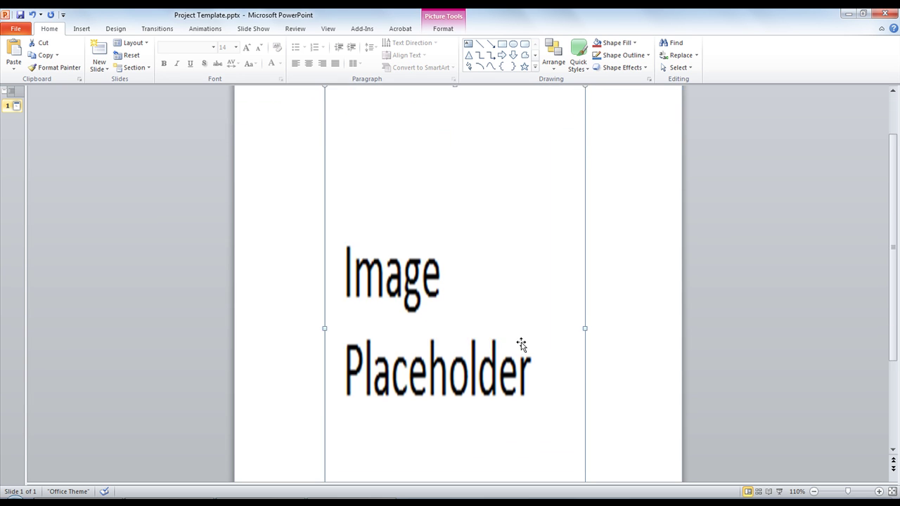
scroll(520, 348, up, 5)
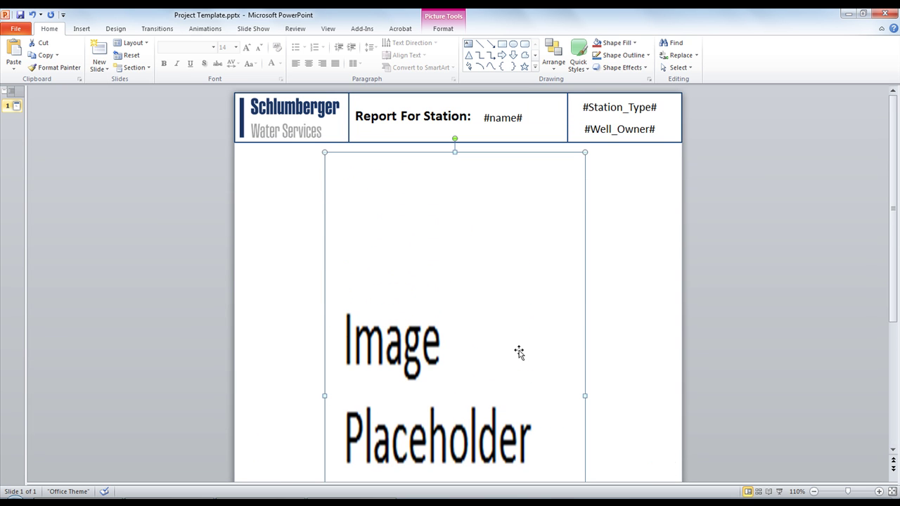
click(885, 16)
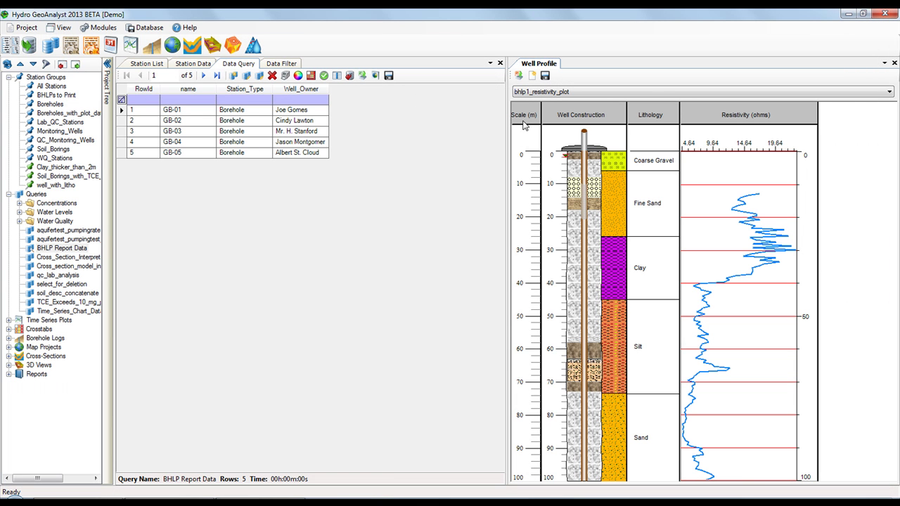
Step: Export the well profiles to PowerPoint using the Project Template.pptx template
click(520, 80)
click(408, 242)
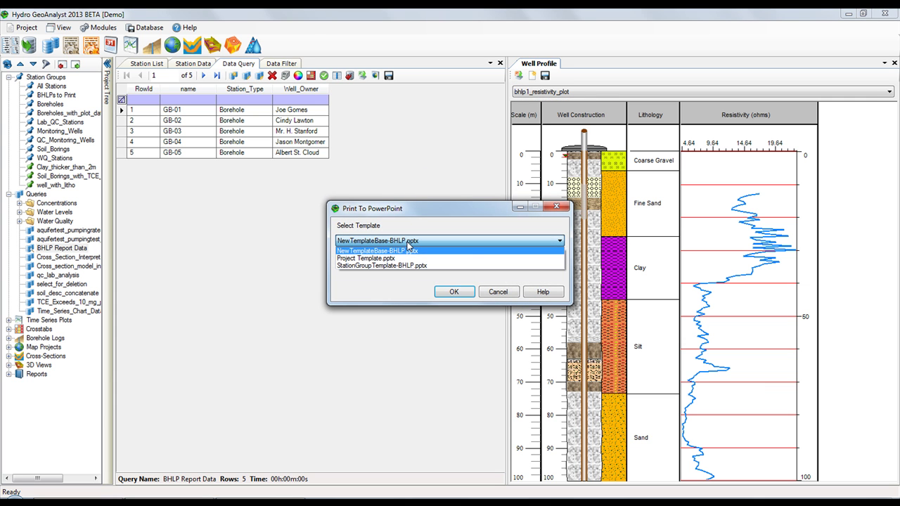
click(395, 258)
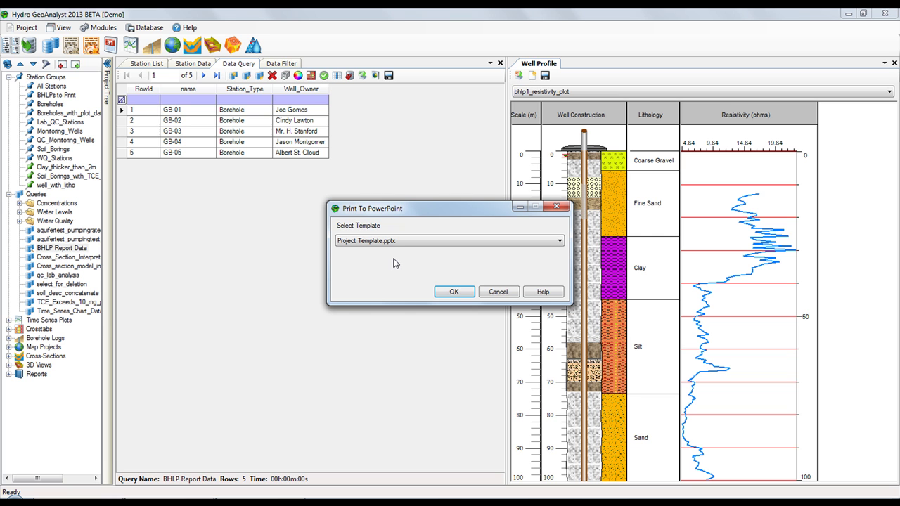
click(466, 294)
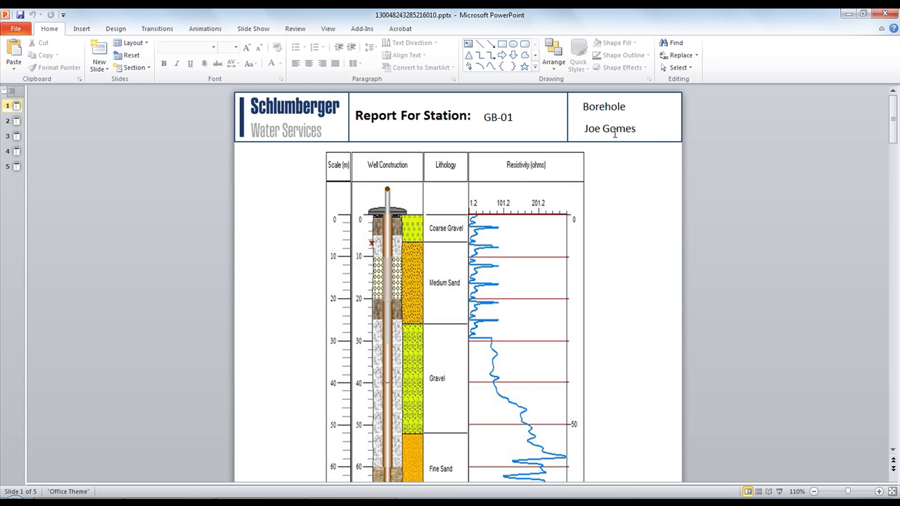
Step: Review slides 2 to 5, the GB-02 through GB-05 reports with Borehole type and owner
click(10, 123)
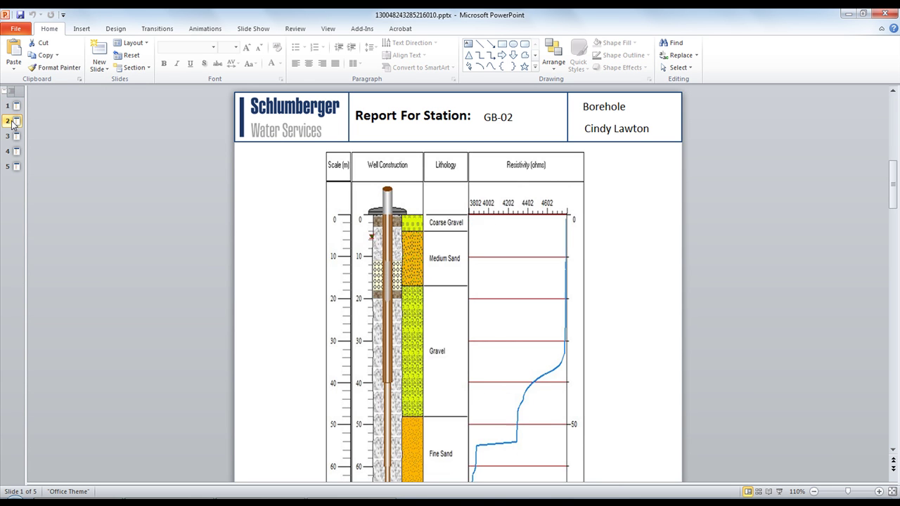
click(16, 138)
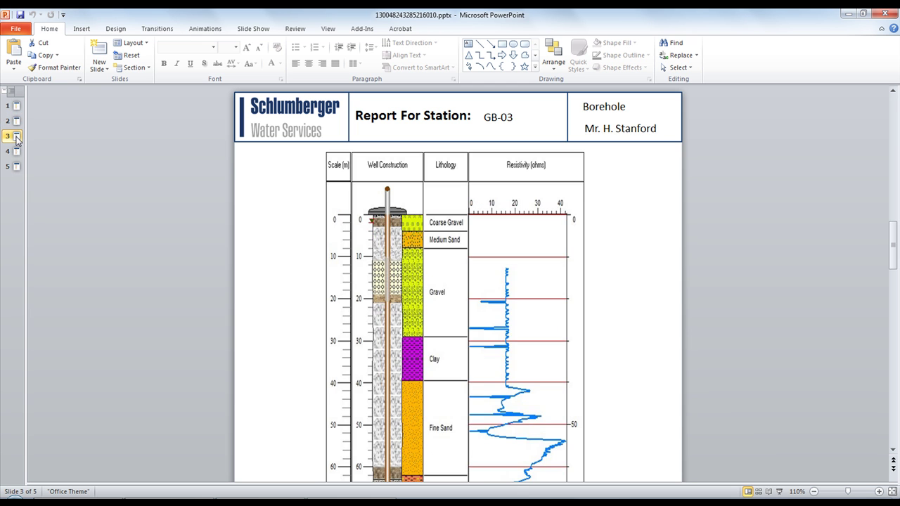
click(16, 154)
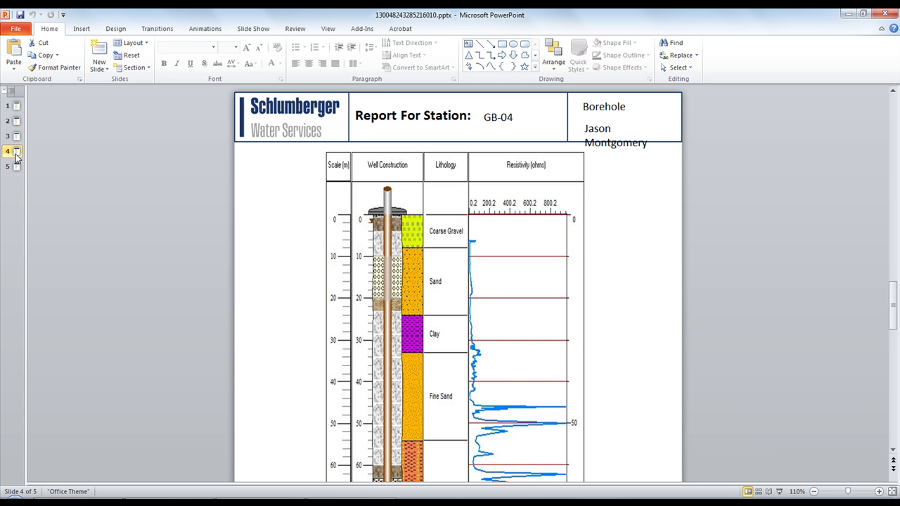
click(16, 168)
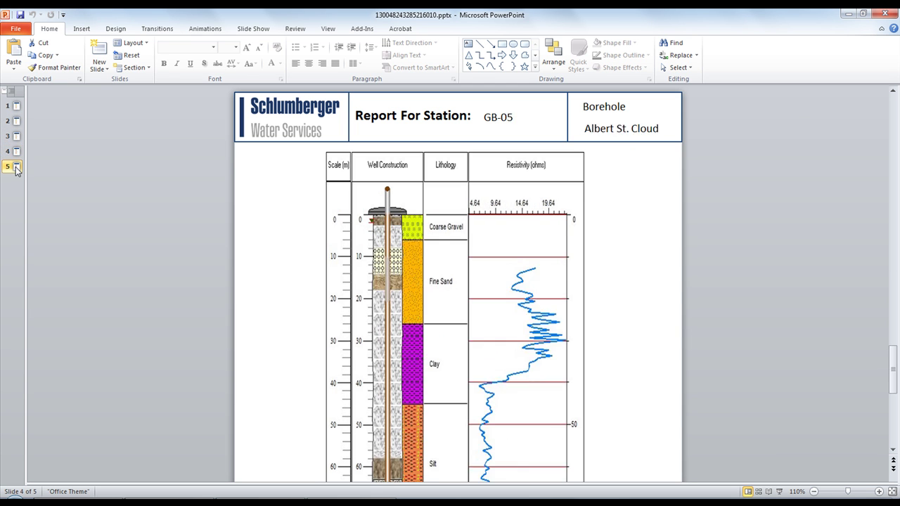